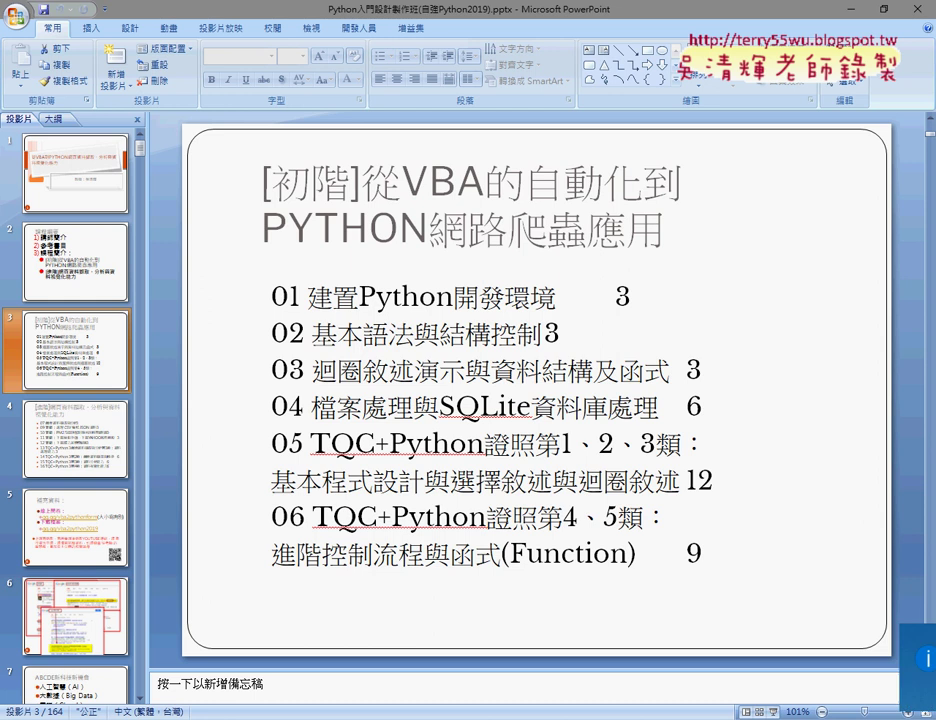
Step: Switch from the PowerPoint course outline slide to the Chrome window showing the Google Drive course folder
key("alt+Tab")
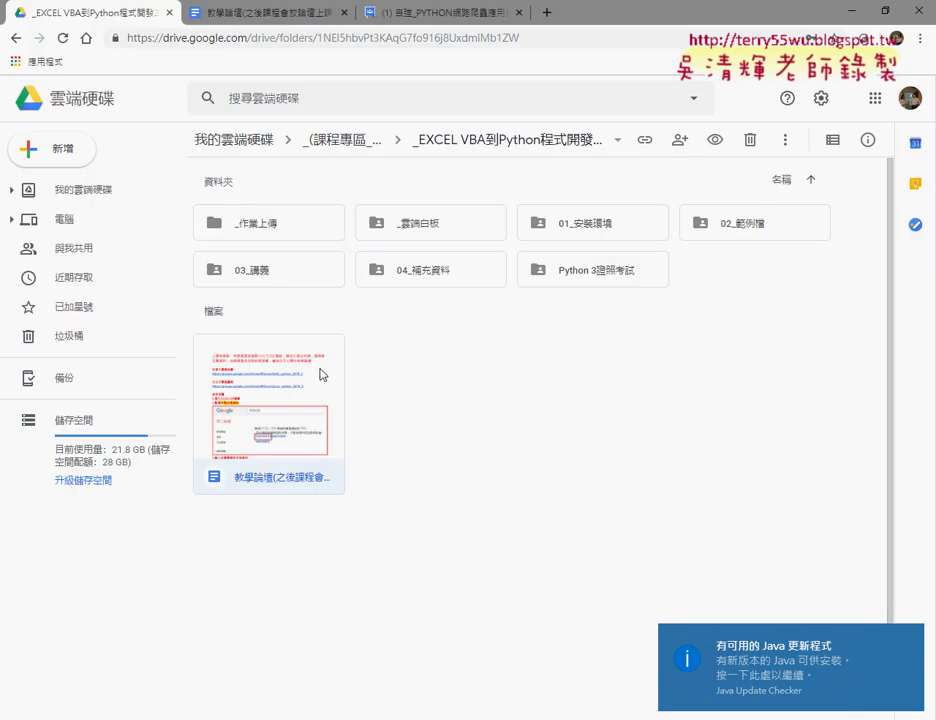
Step: Open the 教學論壇 forum instructions document, reloading the Drive folder page and reopening it
double_click(320, 373)
left_click(104, 8)
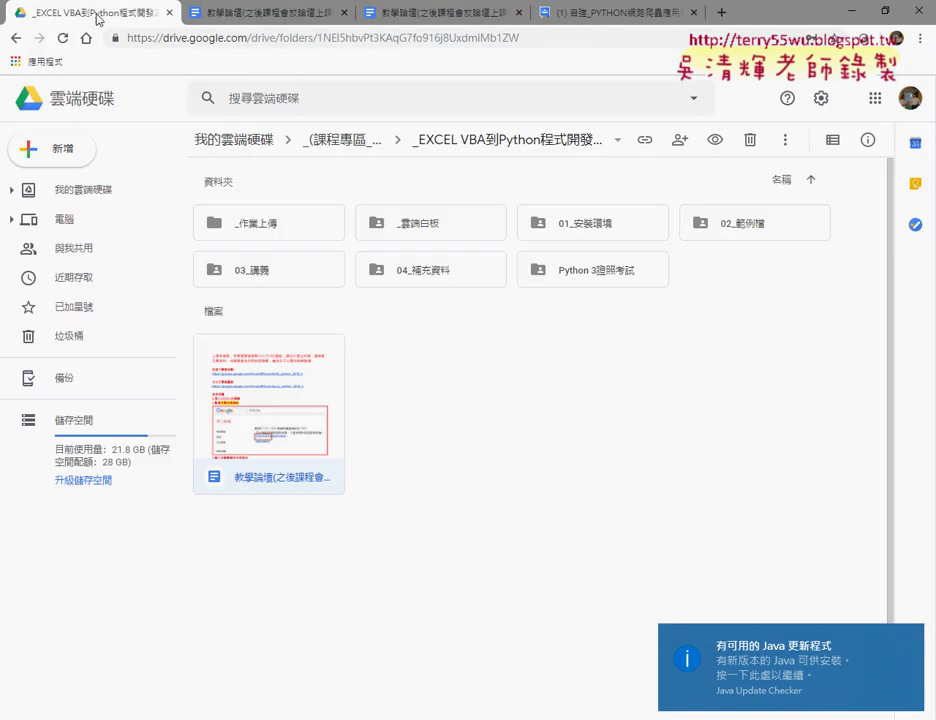
left_click(240, 38)
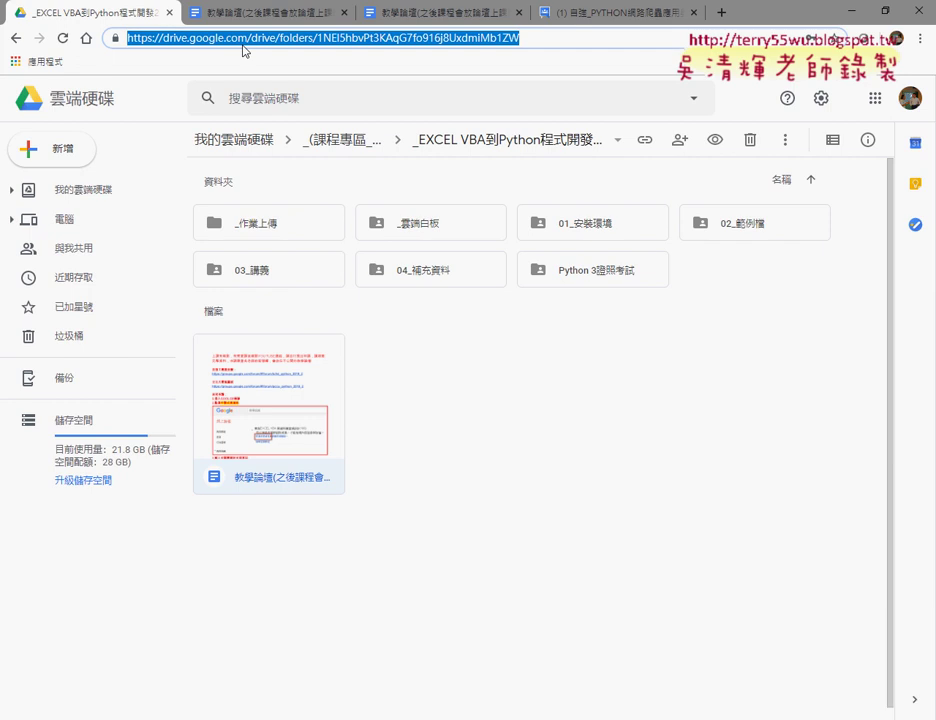
key("Return")
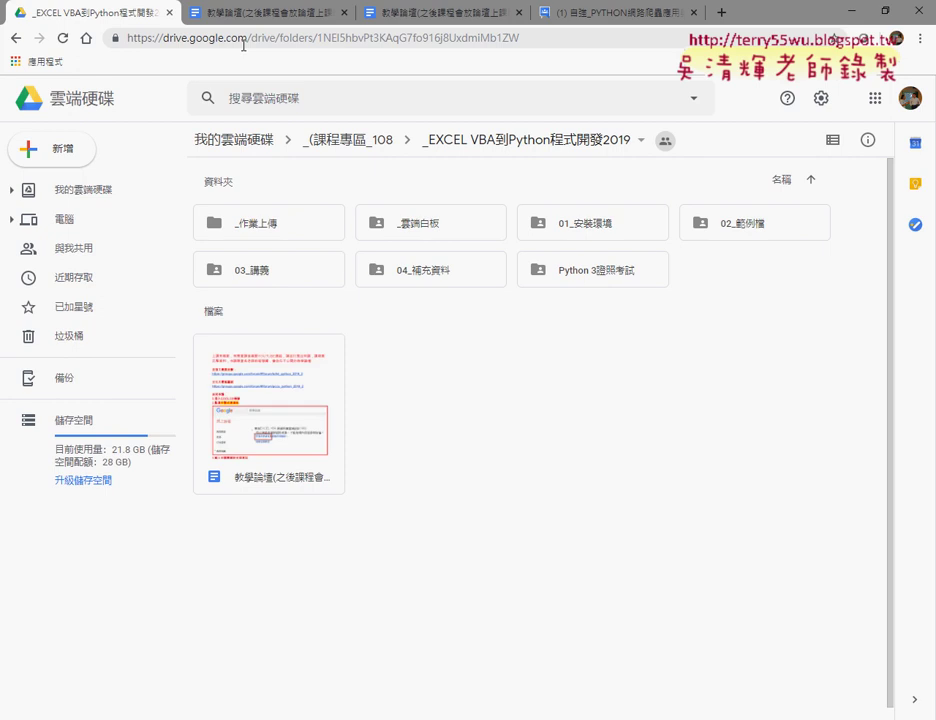
double_click(283, 449)
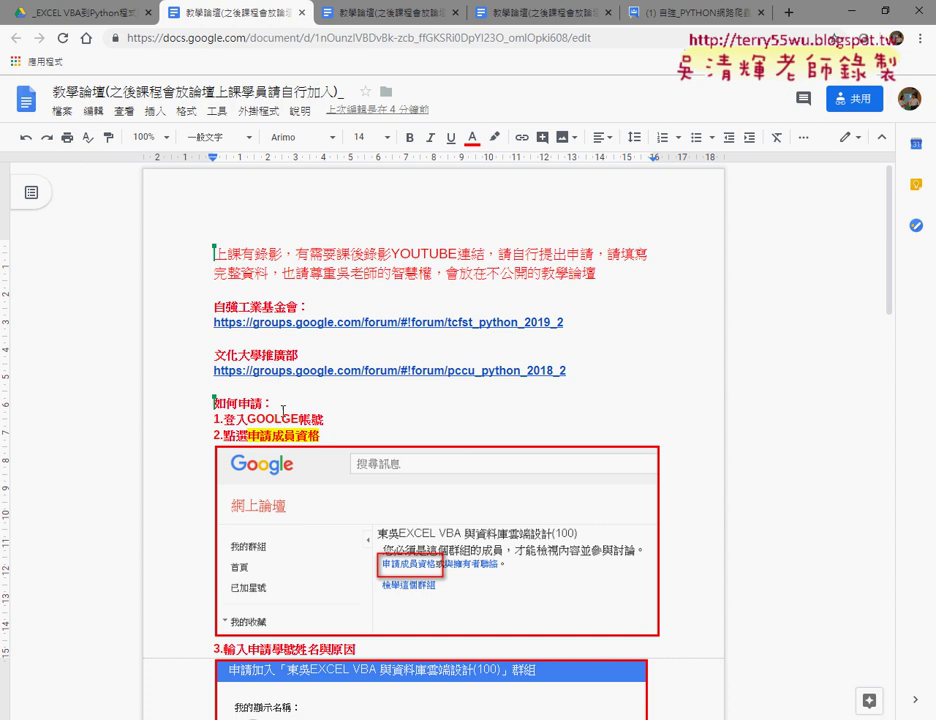
Step: Open the handout's first groups.google.com link to the tcfst_python_2019_2 forum in a new tab
left_click(388, 322)
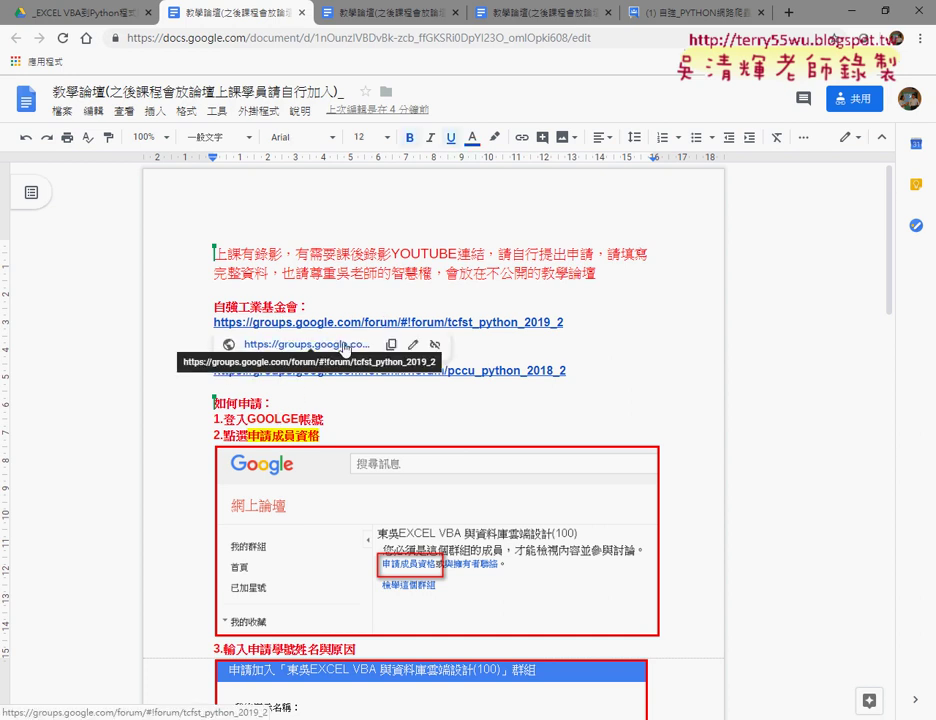
left_click(218, 305)
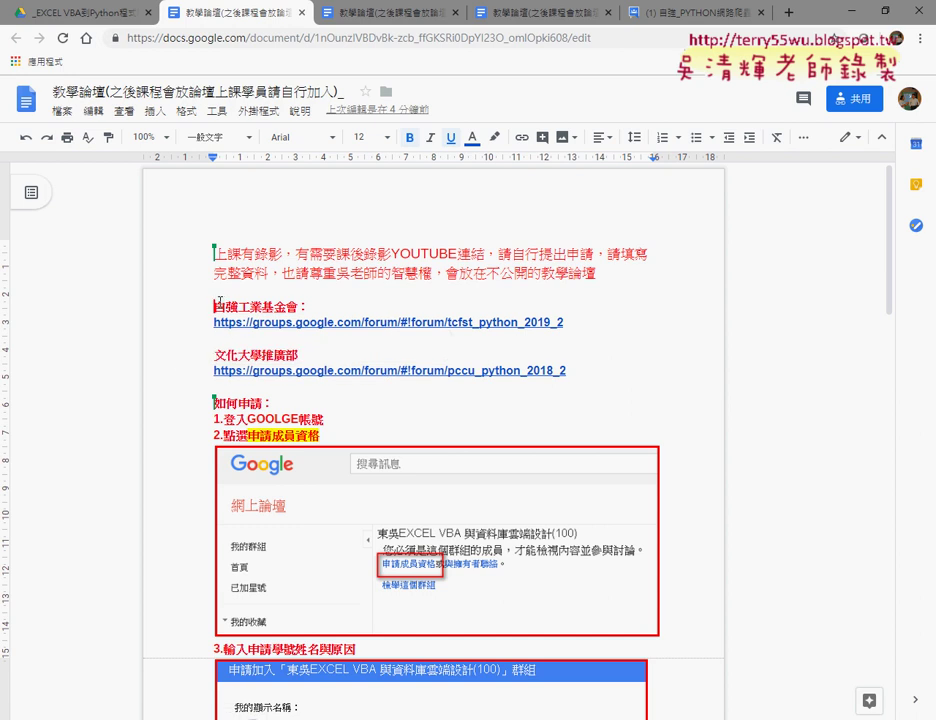
triple_click(303, 305)
left_click(541, 325)
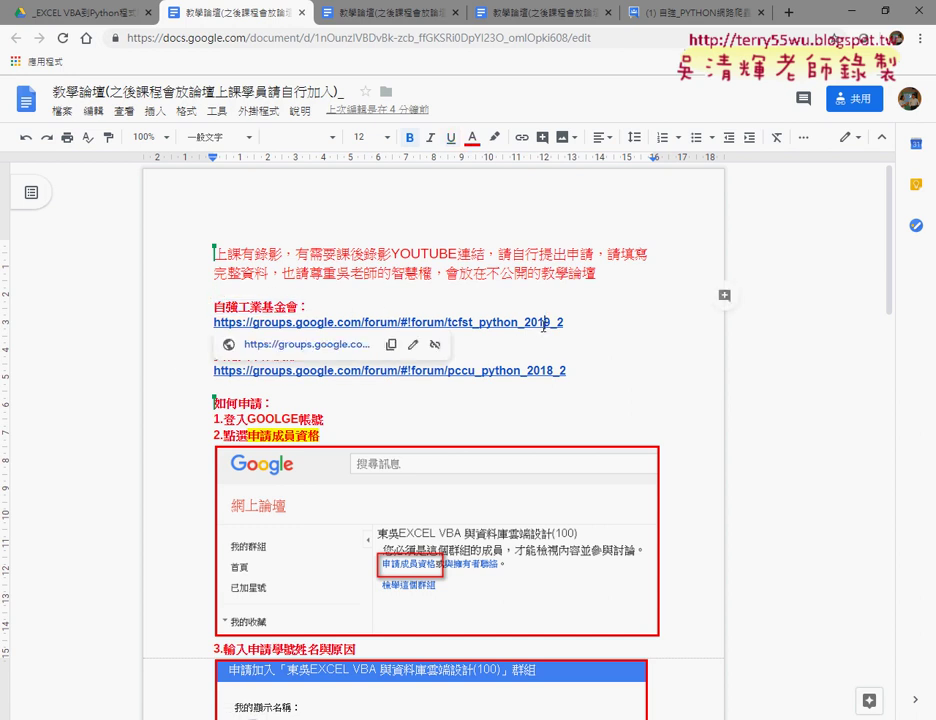
left_click(306, 352)
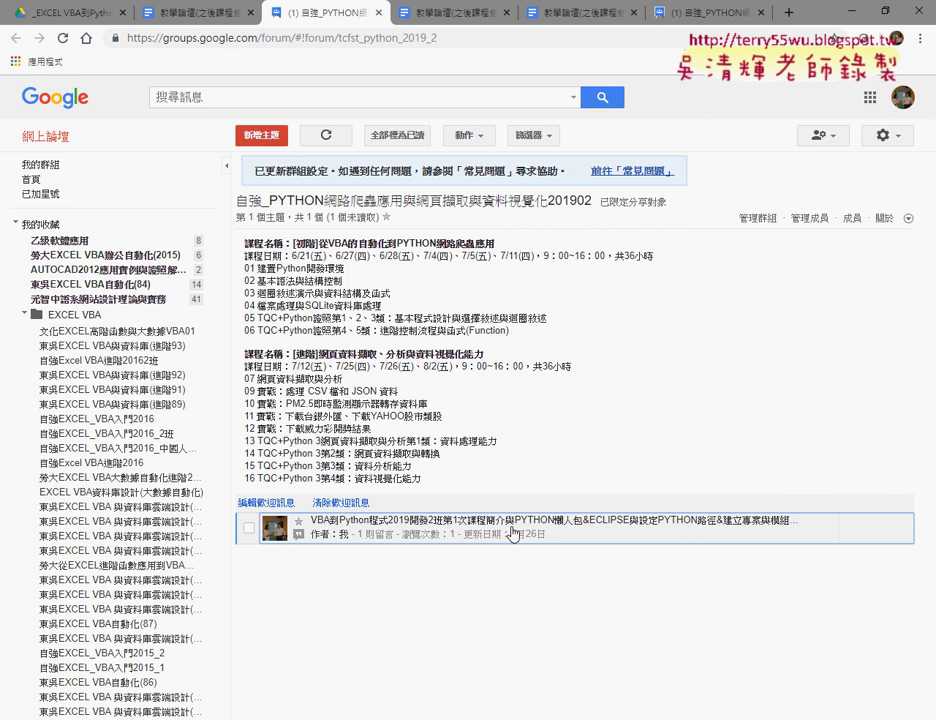
Step: Open the course introduction topic and follow its 完整影音 link to the 12-lesson YouTube playlist
left_click(513, 533)
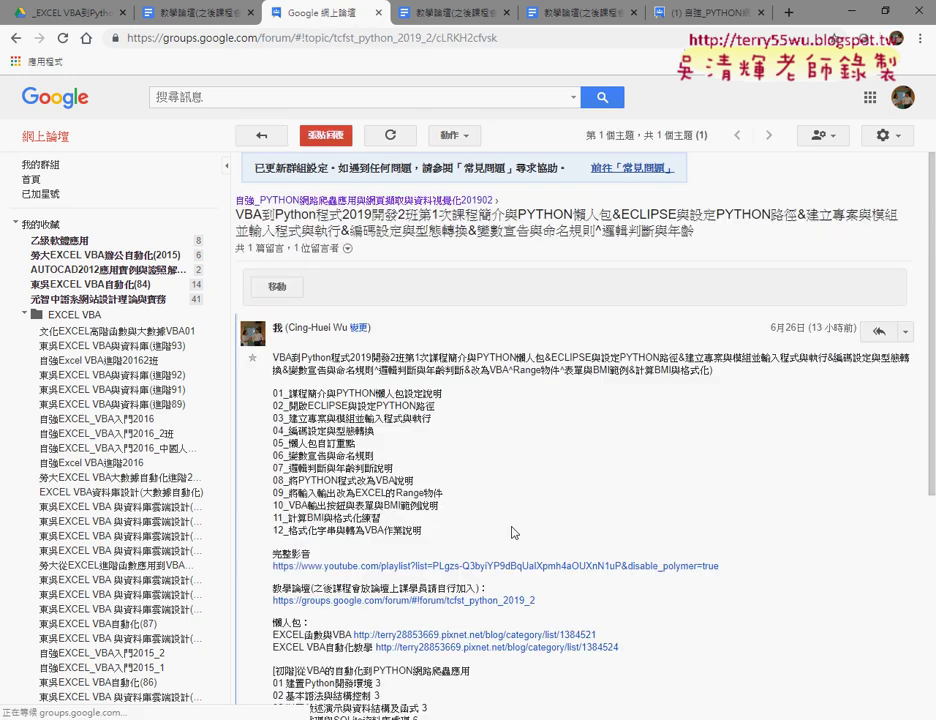
scroll(500, 500, "down", 3)
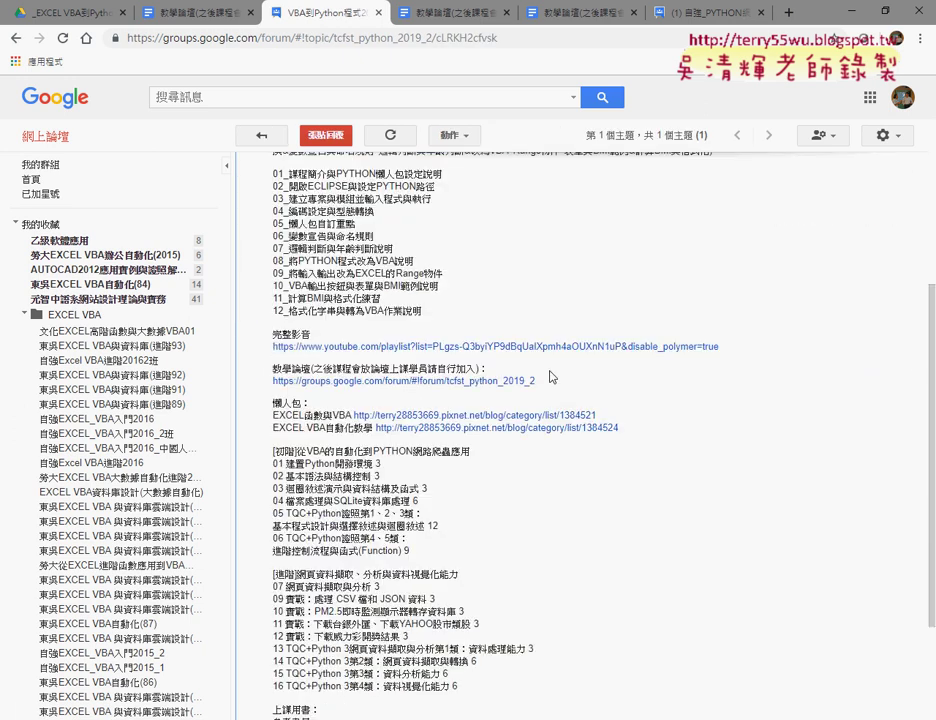
left_click(721, 347)
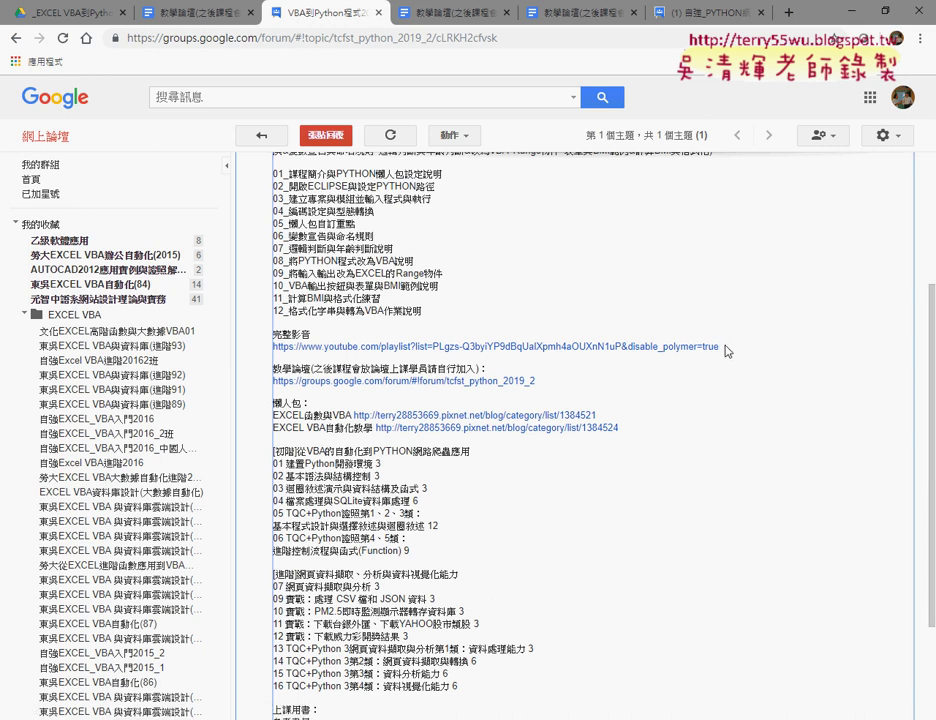
left_click_drag(733, 355, 335, 346)
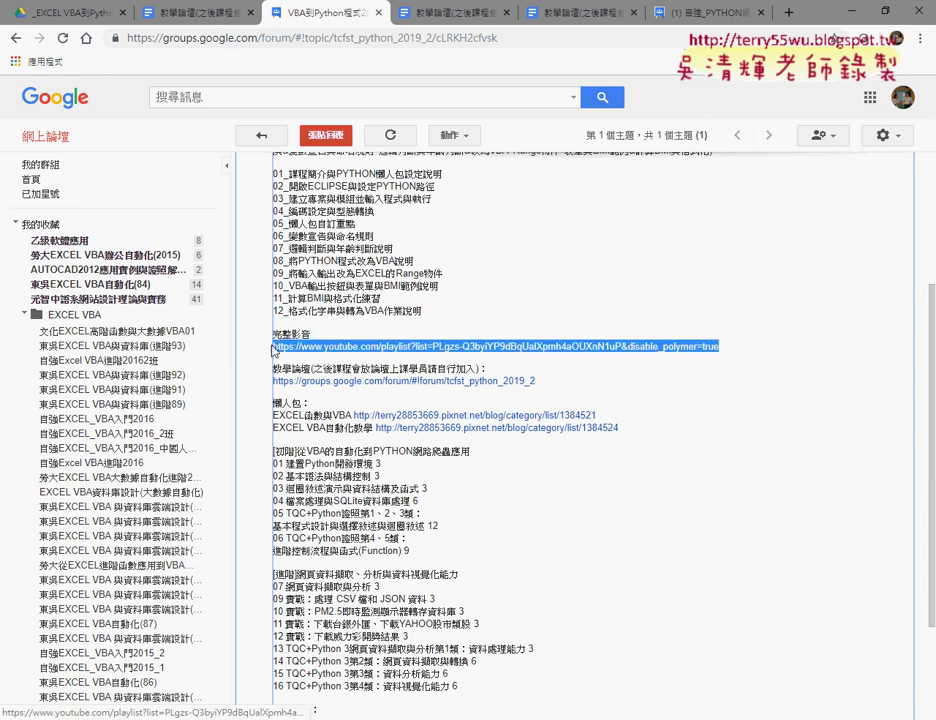
left_click(349, 347)
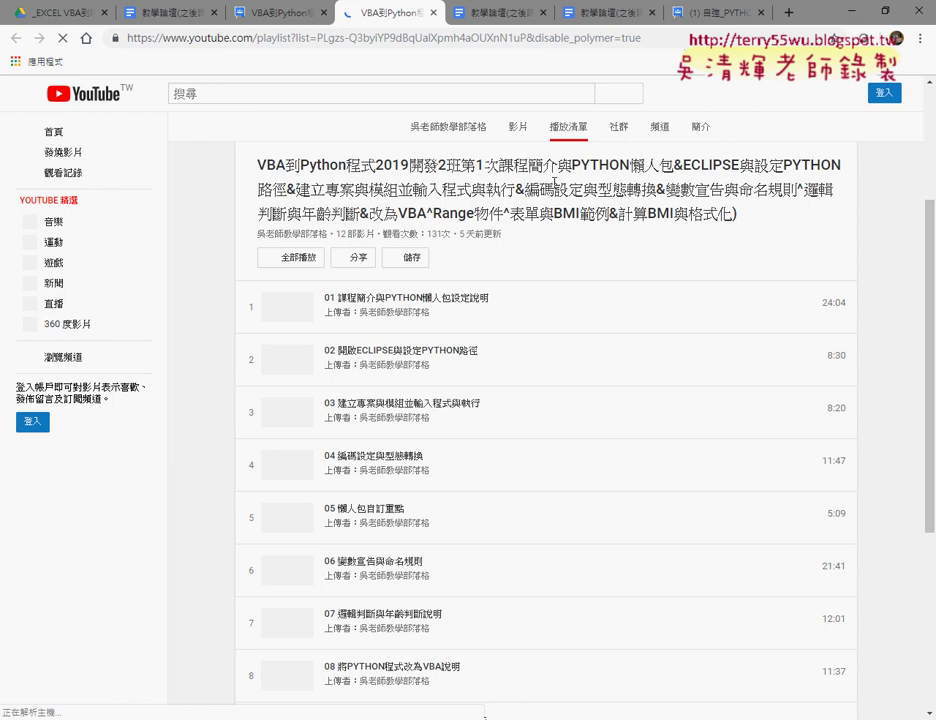
Step: Highlight PYTHON懶人包 in the playlist title, then return to the Google Drive course folder
left_click_drag(572, 166, 673, 170)
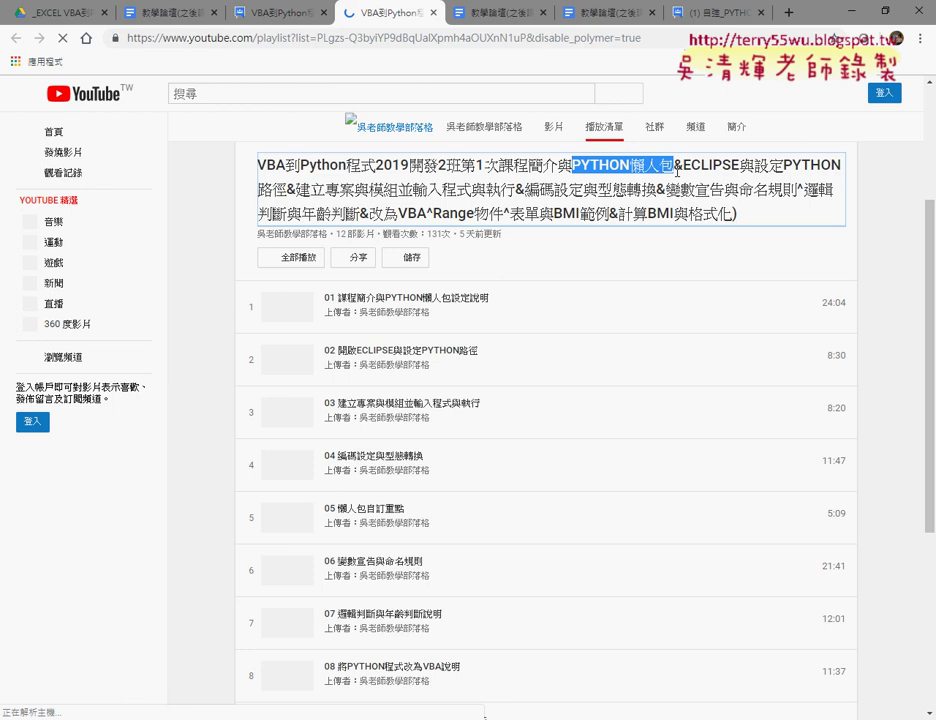
left_click(50, 12)
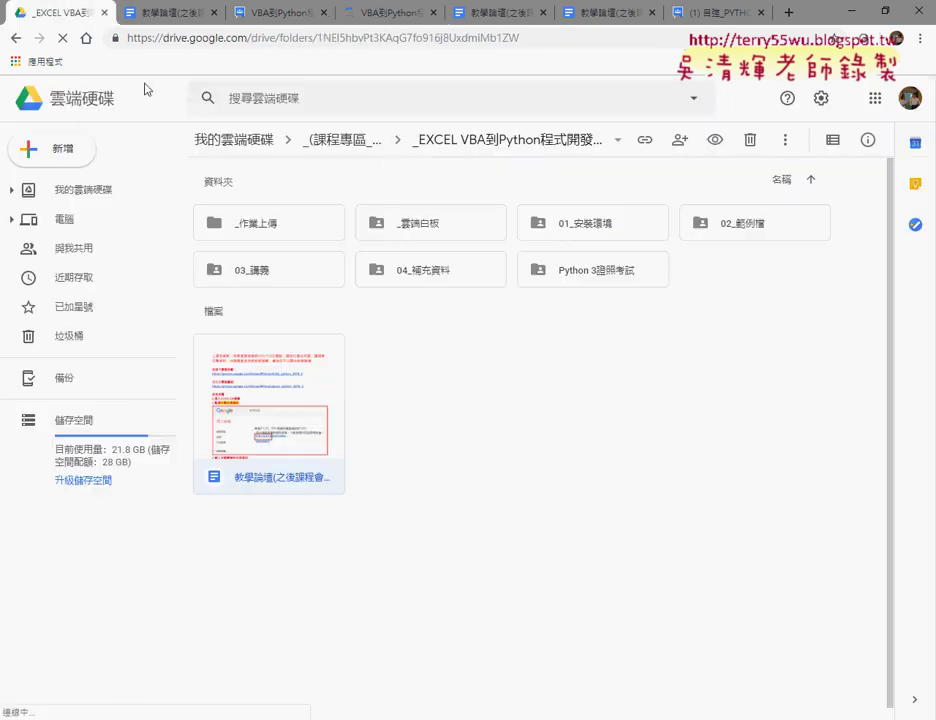
Step: Browse 01_安裝環境 into eclipse_python懶人包, then bring back the tcfst_python_2019_2 forum
double_click(601, 228)
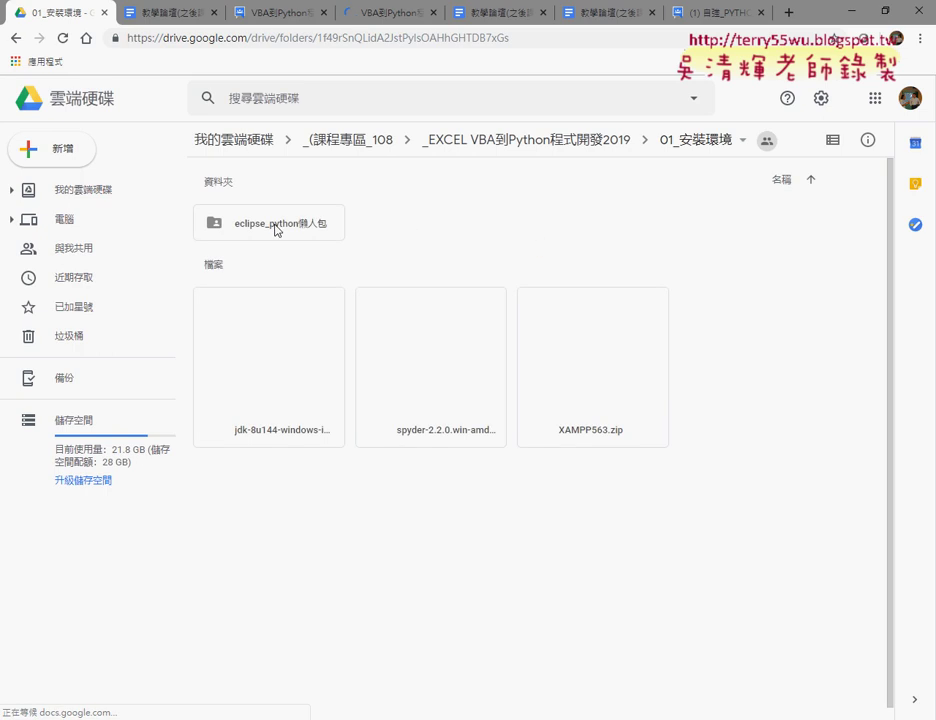
double_click(277, 228)
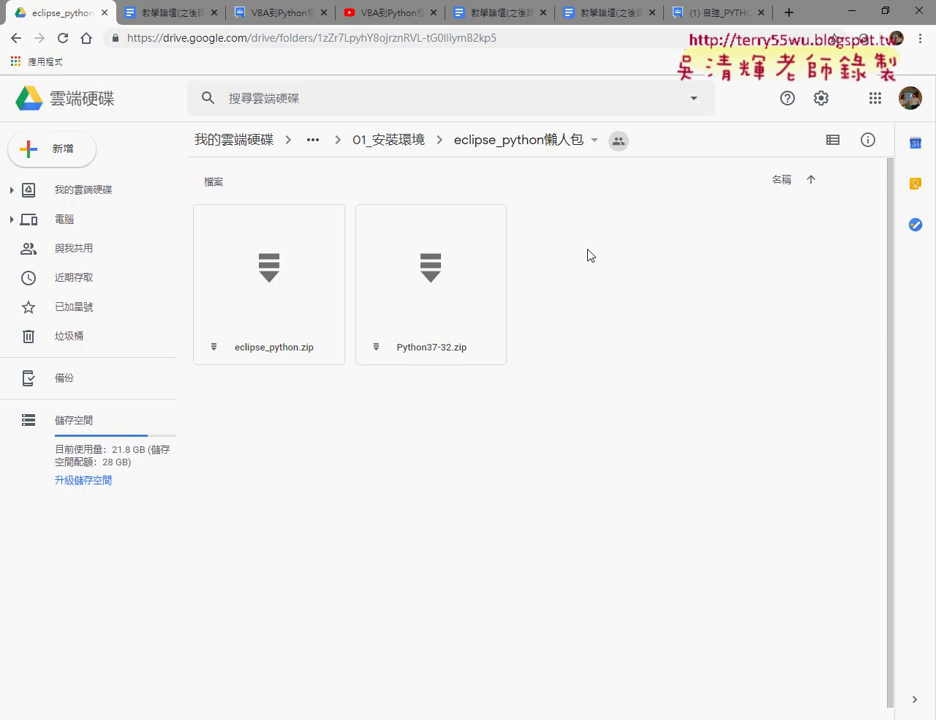
key("ctrl+9")
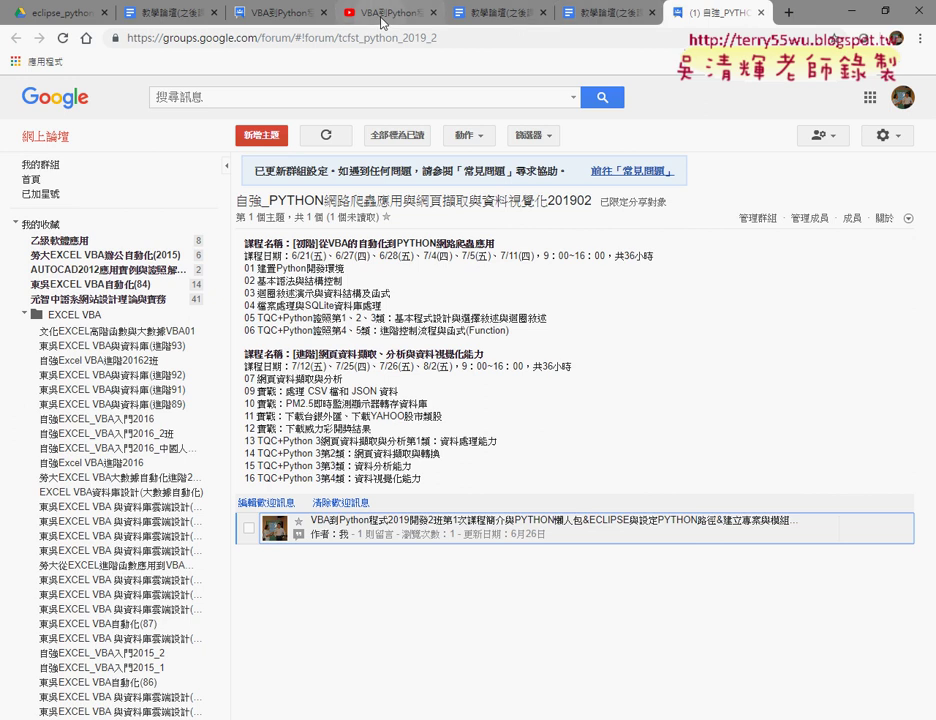
Step: Scroll the YouTube playlist down to lesson 12, then switch back to the BMI script in Eclipse
left_click(390, 13)
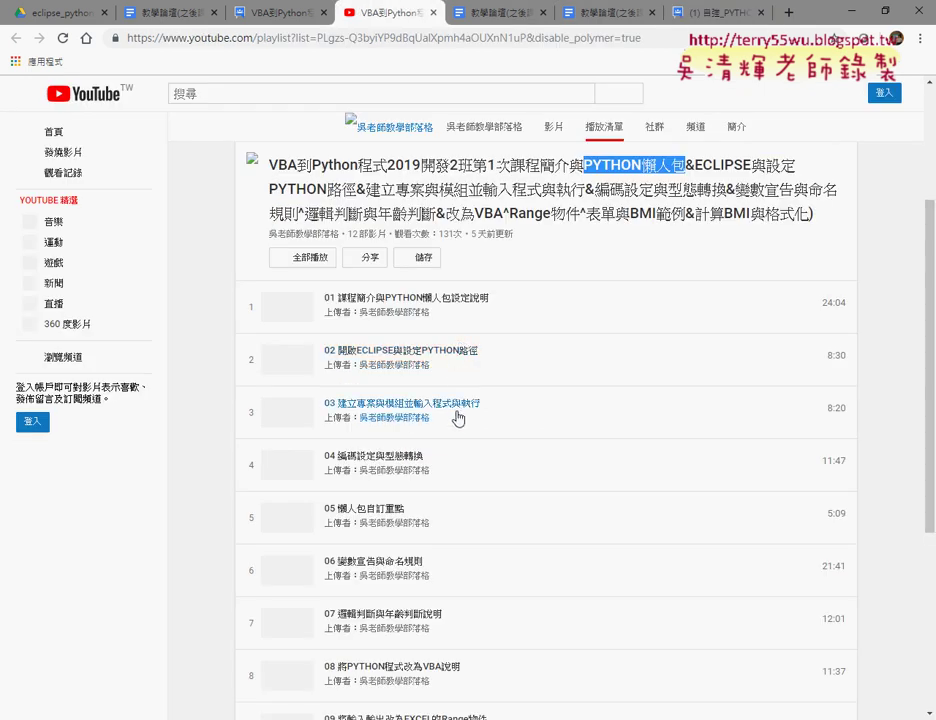
scroll(472, 418, "down", 2)
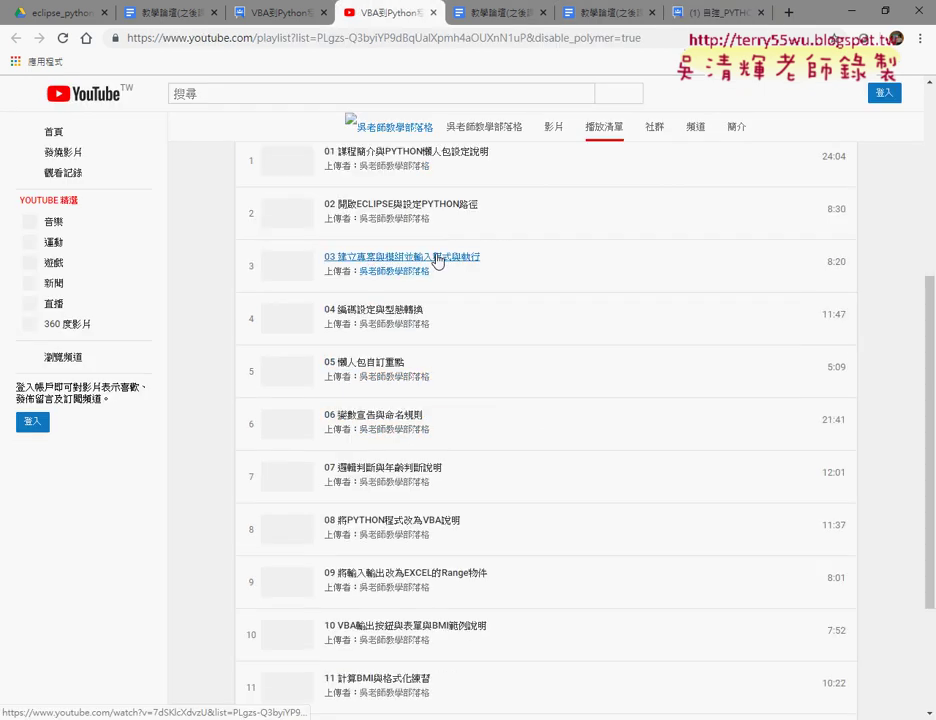
scroll(436, 261, "down", 1)
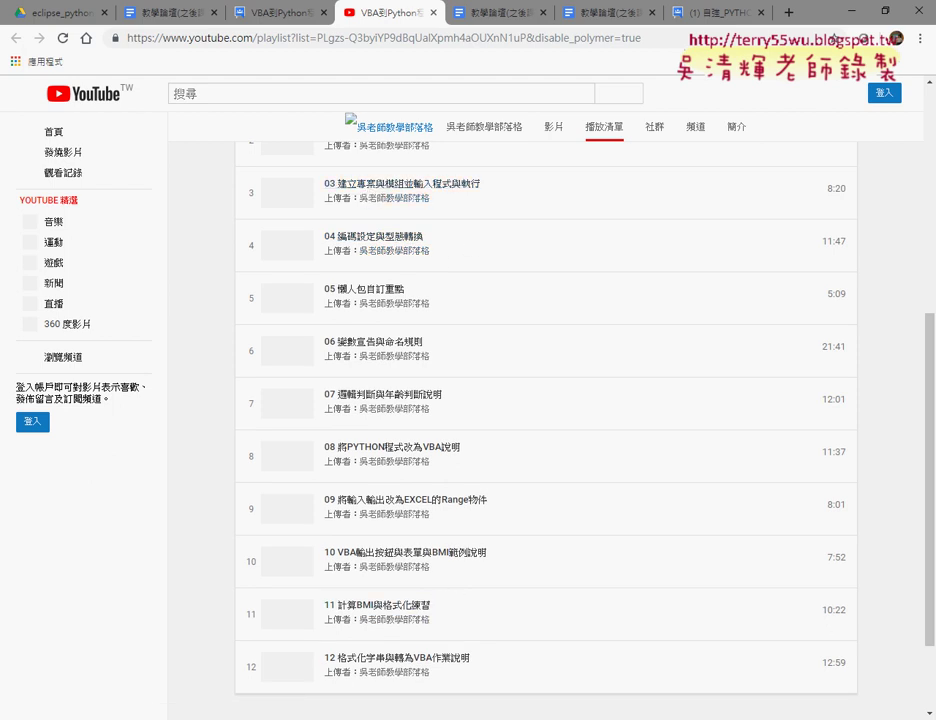
key("alt+Tab")
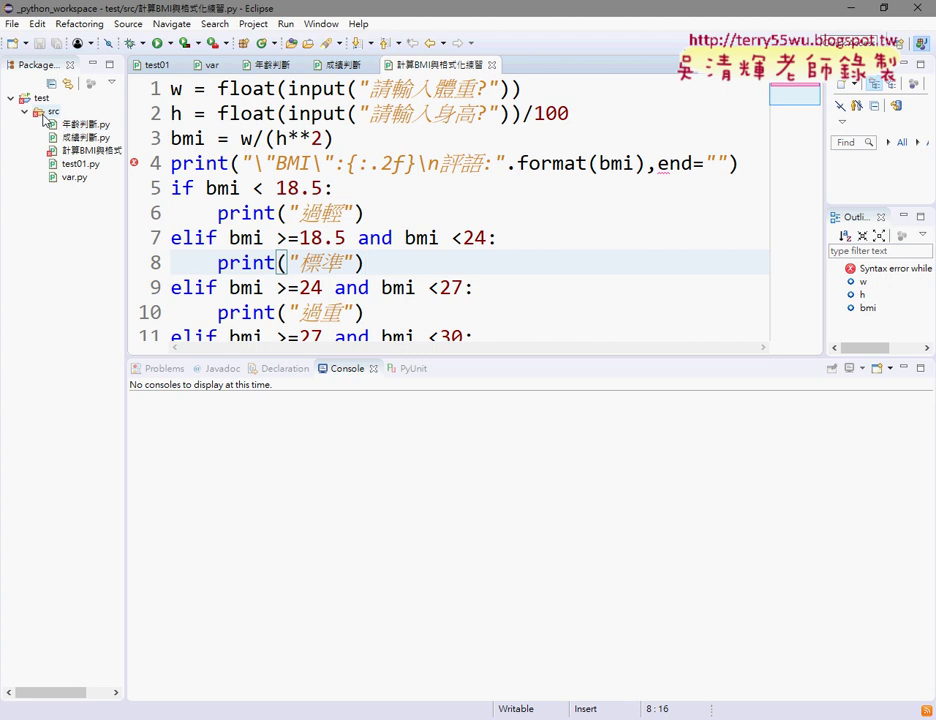
left_click(50, 112)
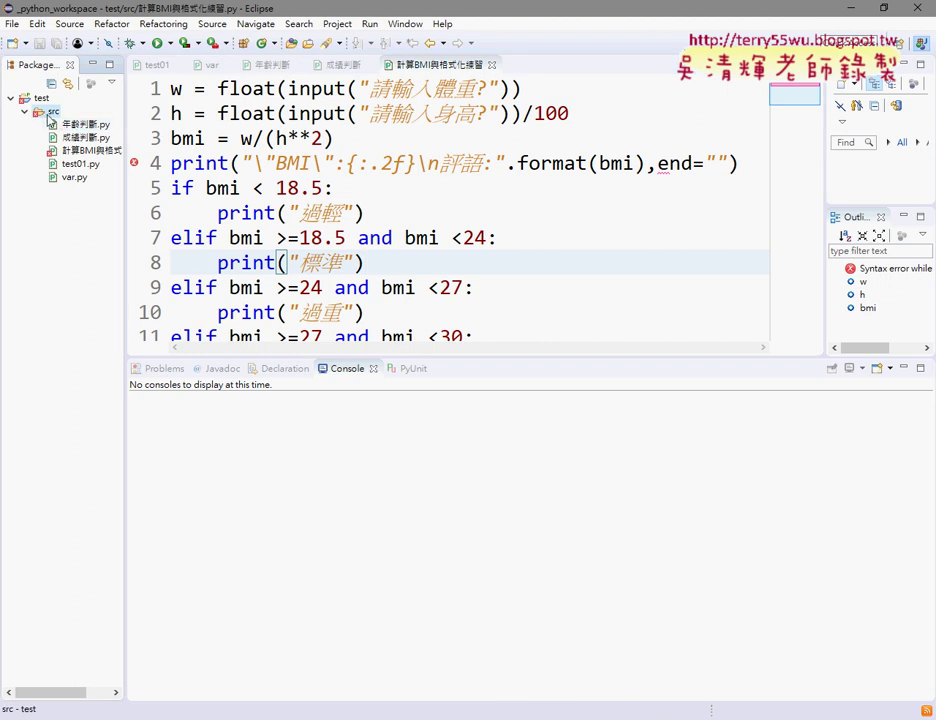
left_click(37, 99)
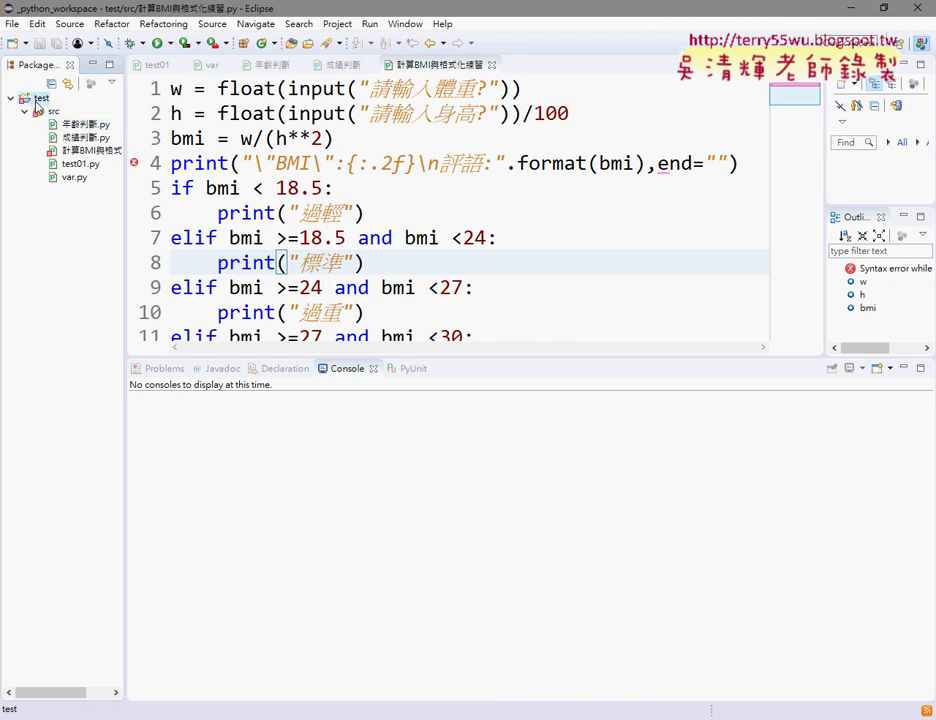
left_click(47, 113)
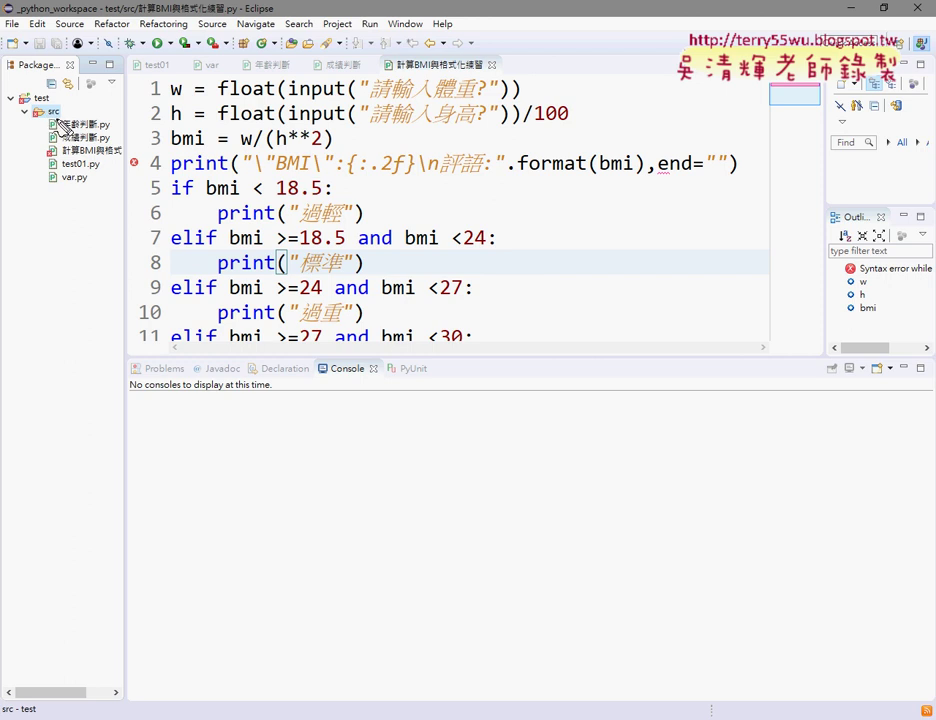
left_click_drag(50, 118, 60, 110)
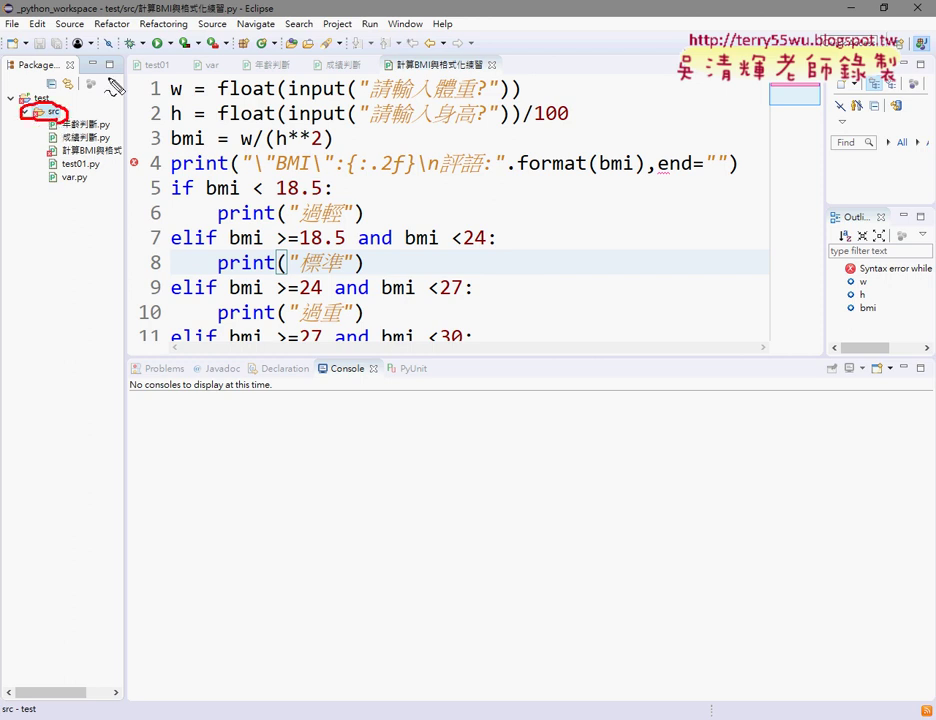
mouse_move(100, 63)
left_mouse_down()
mouse_move(62, 97)
mouse_move(76, 112)
left_mouse_up()
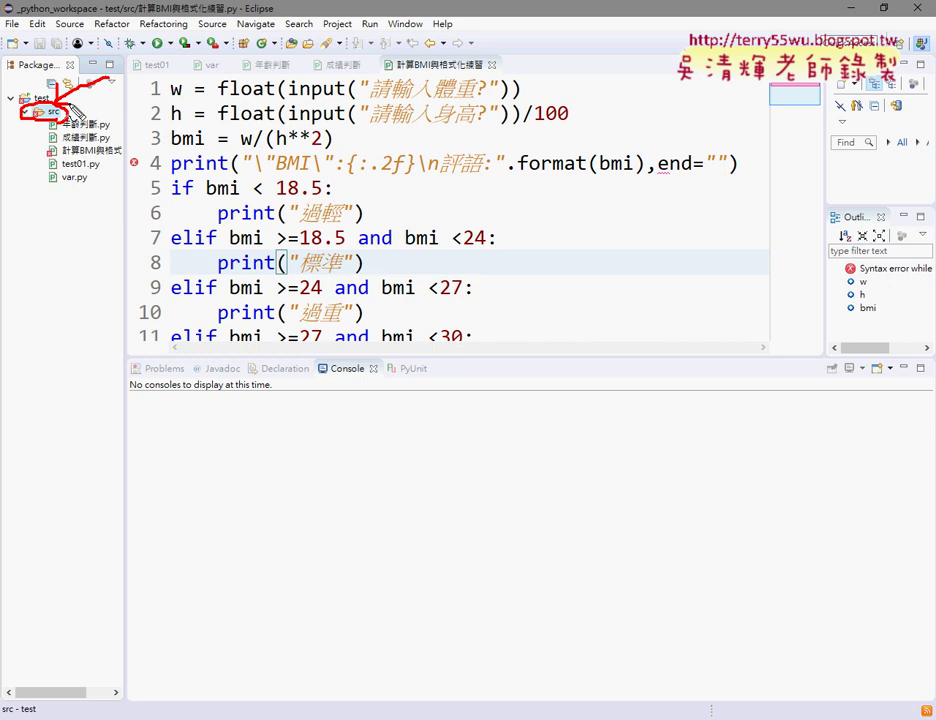
key("Escape")
left_click(38, 99)
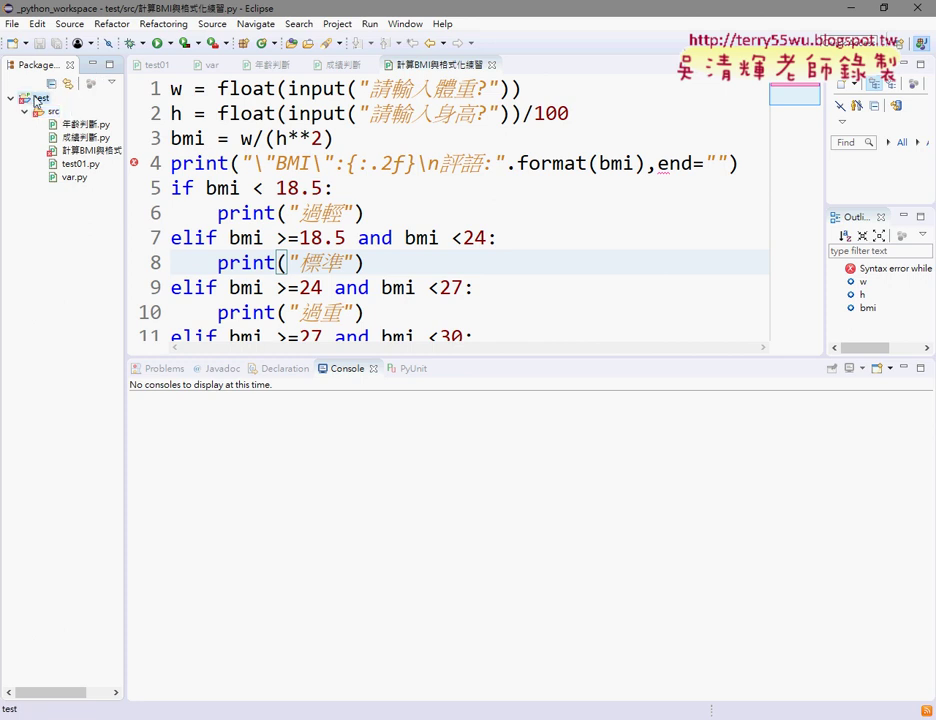
Step: Show the test project's New submenu, then switch to the YouTube course playlist in Chrome
right_click(38, 99)
mouse_move(70, 105)
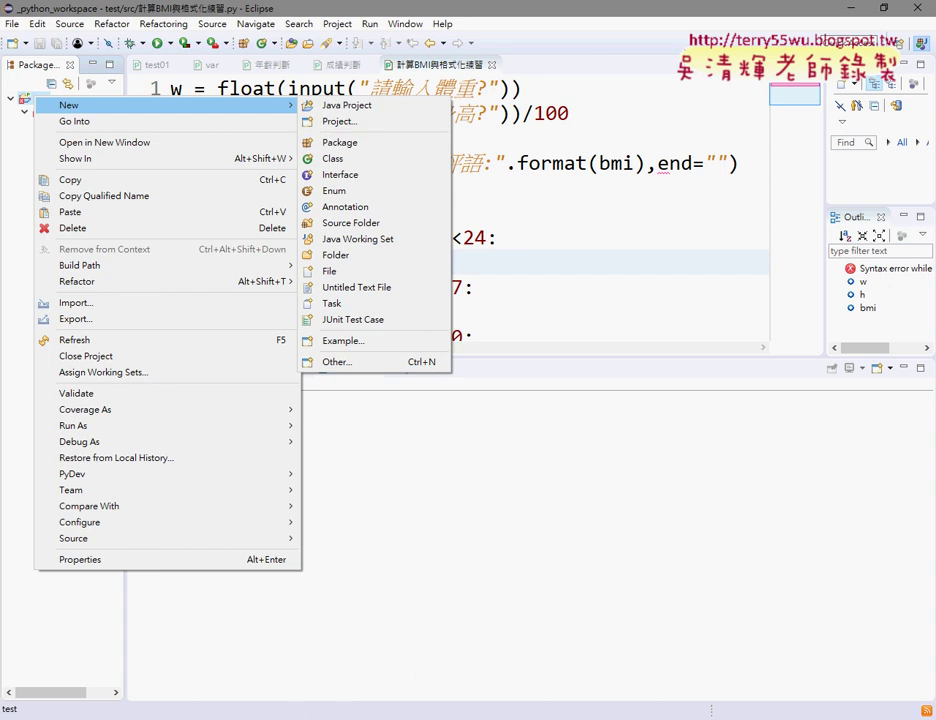
key("alt+Tab")
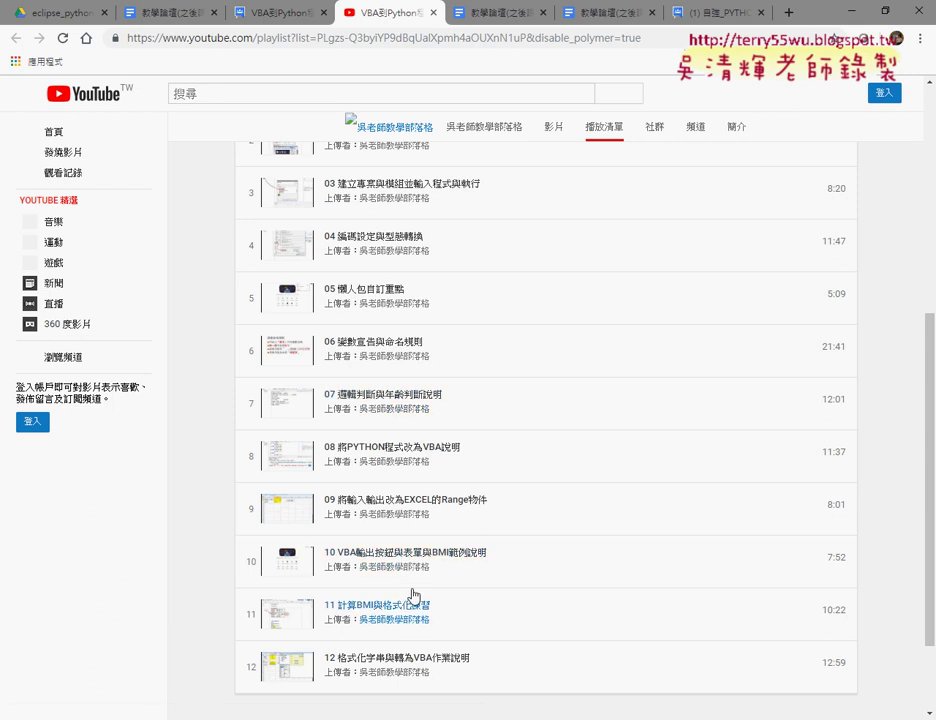
Step: From the eclipse_python Drive tab, go back twice to the _課程專區_108 course folder
scroll(415, 596, "down", 2)
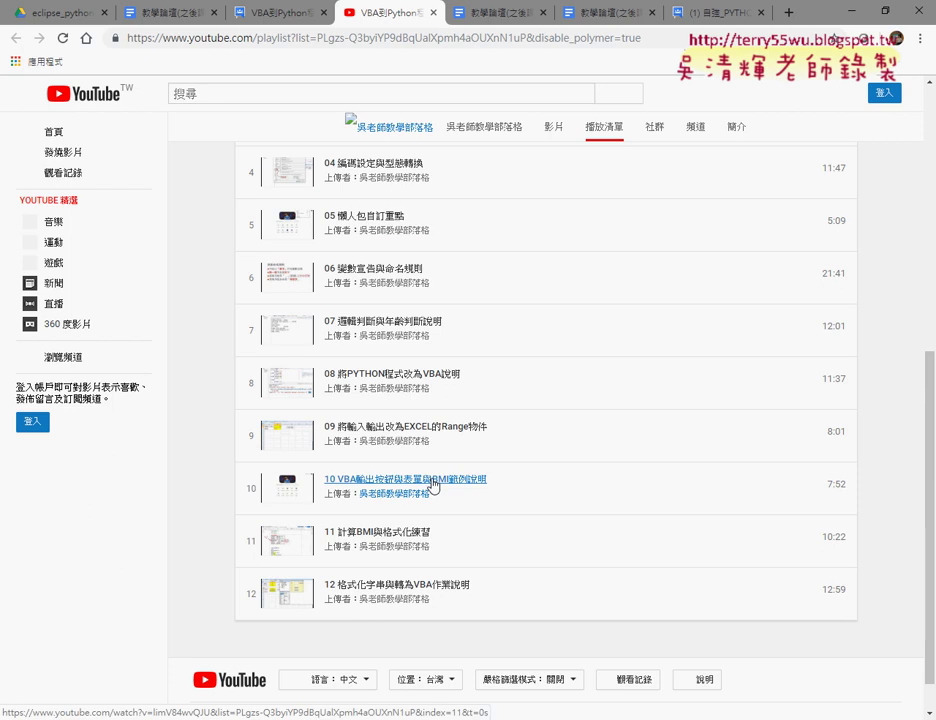
left_click(76, 15)
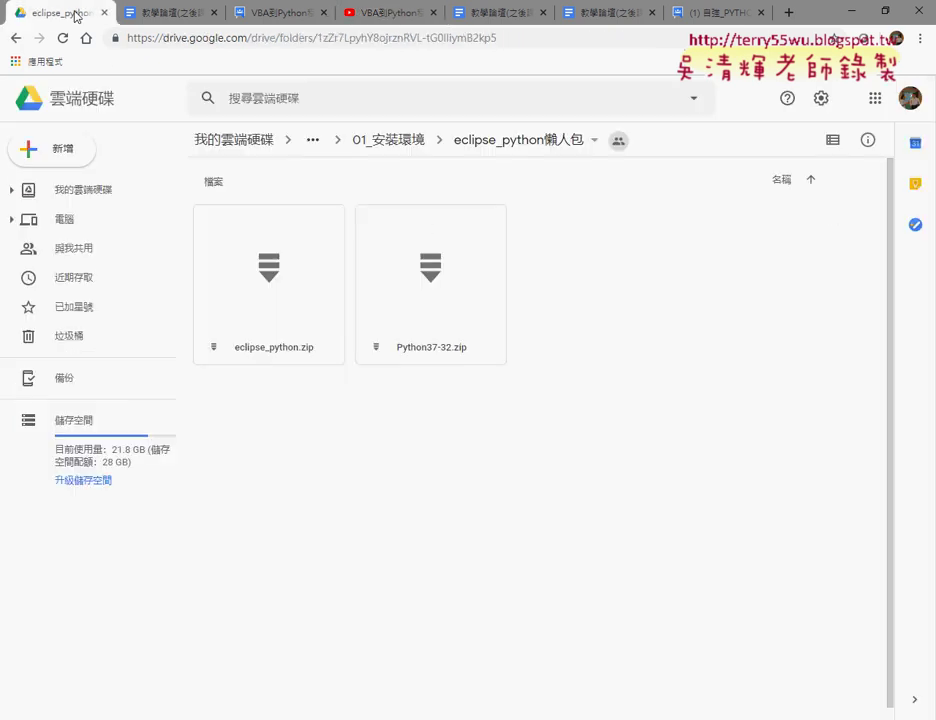
left_click(14, 38)
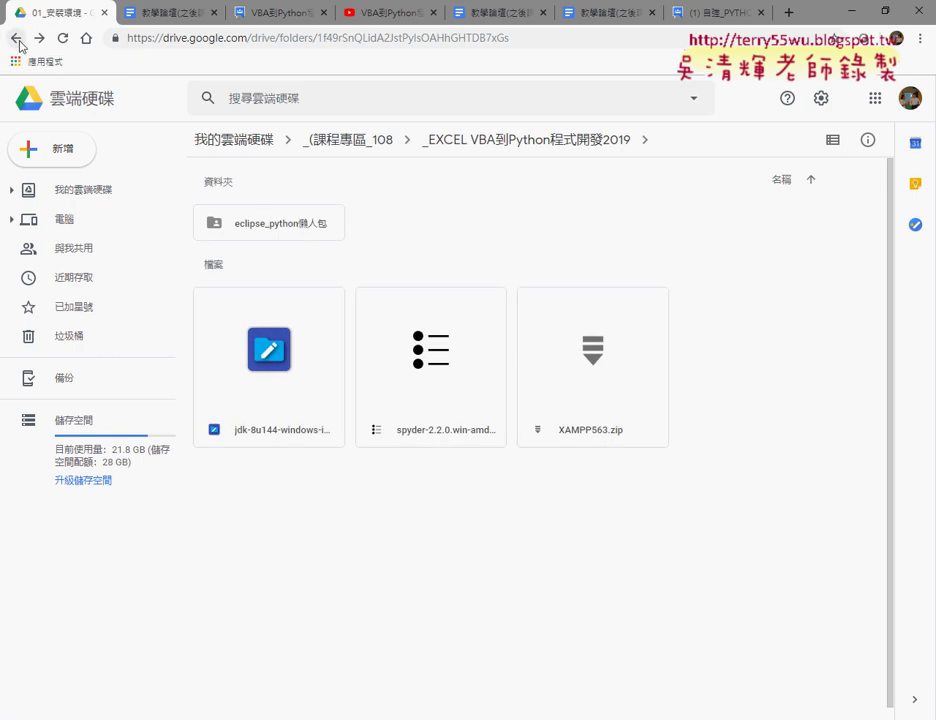
left_click(16, 39)
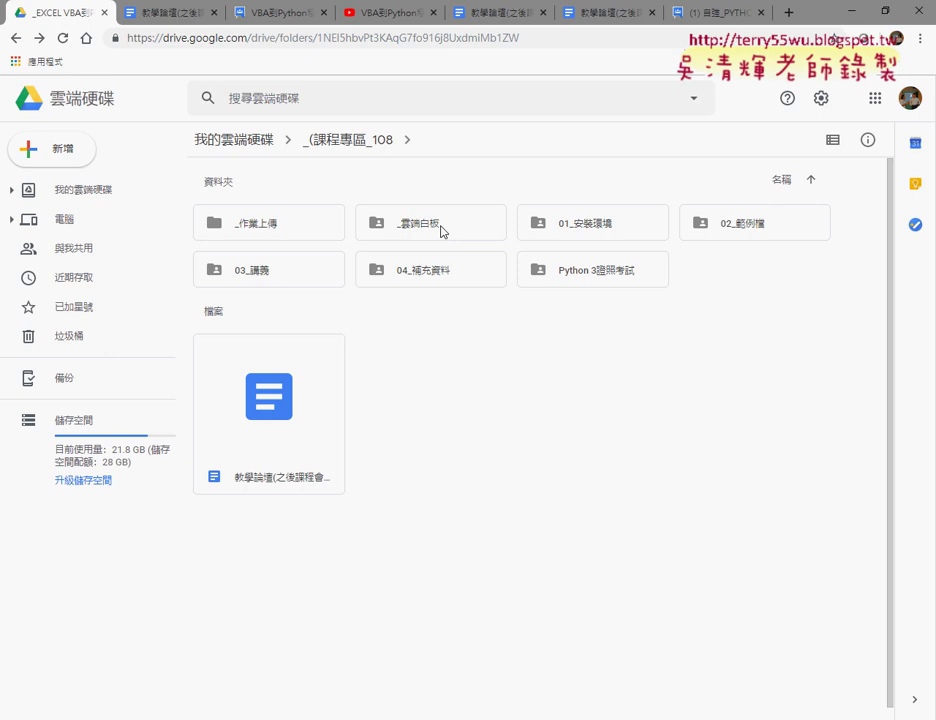
left_click(703, 22)
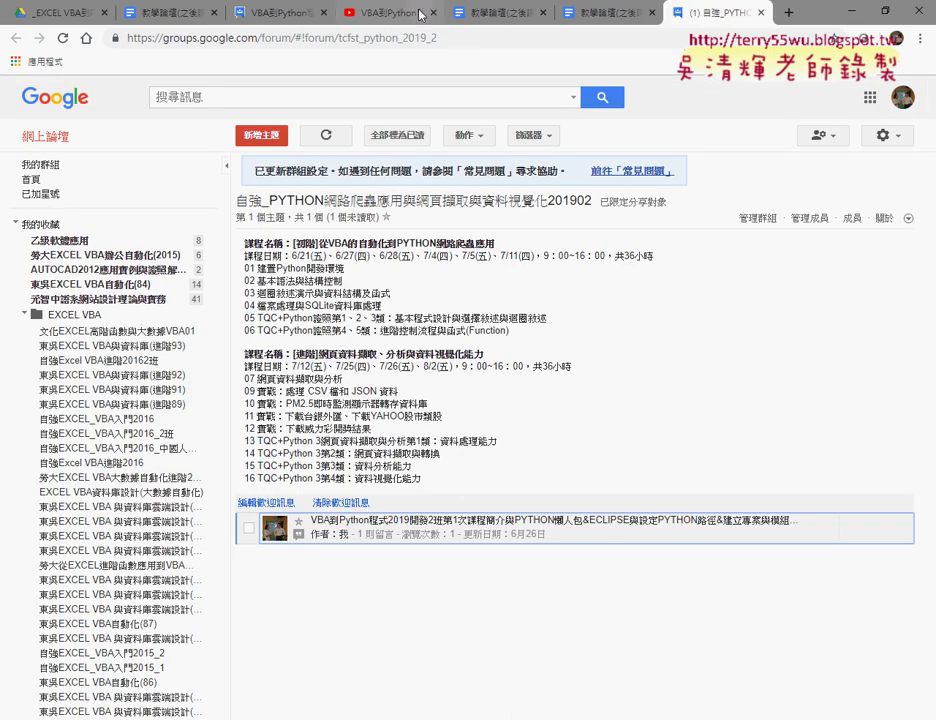
left_click(360, 12)
scroll(448, 424, "down", 1)
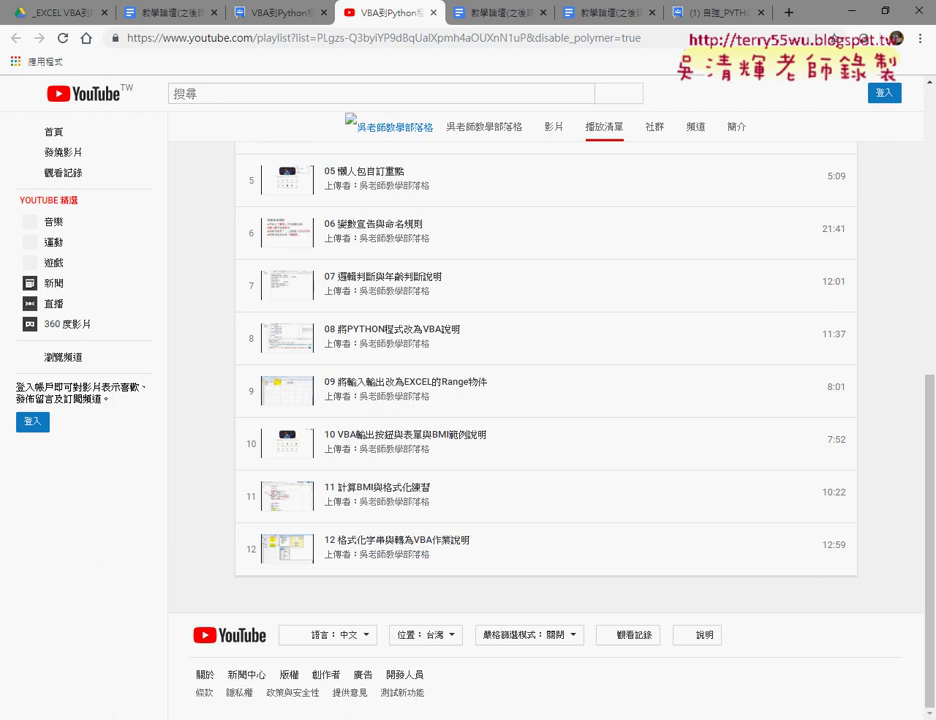
left_click(72, 13)
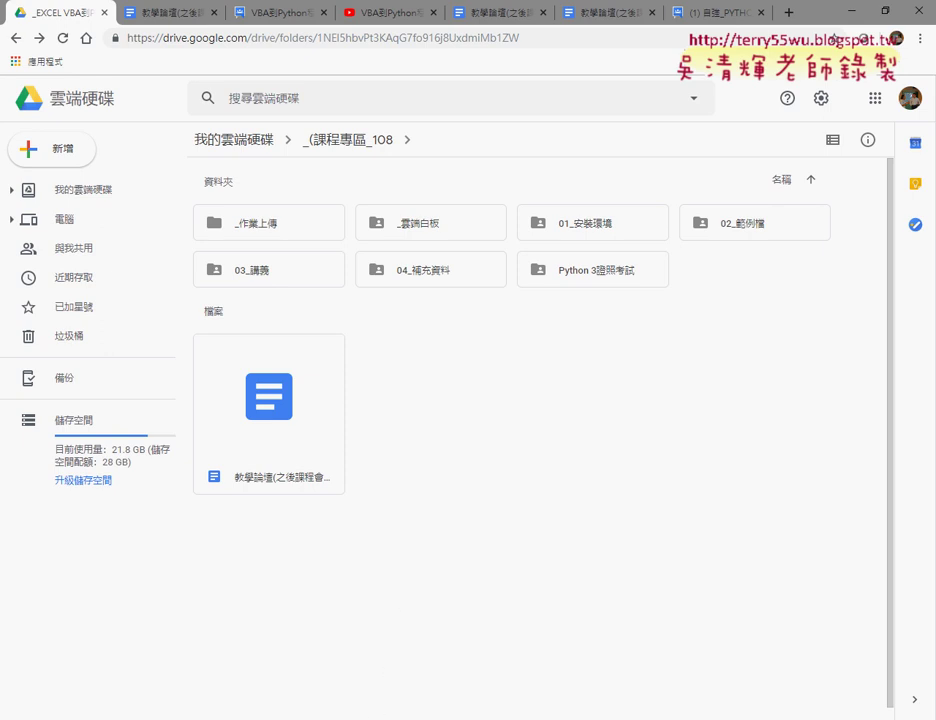
mouse_move(320, 719)
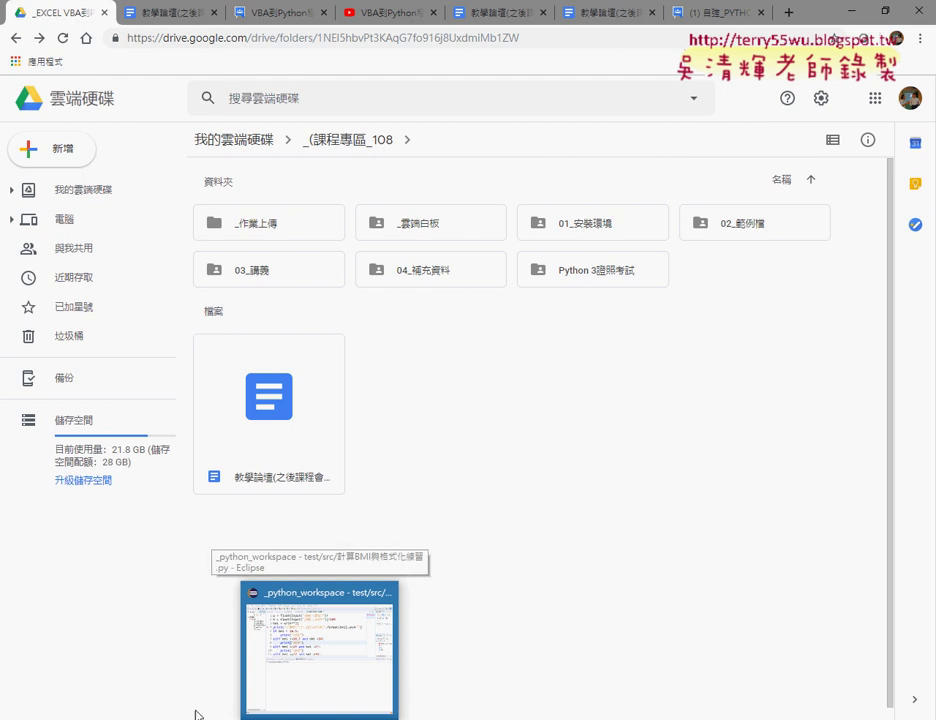
Step: Check File Explorer and Eclipse, minimize Eclipse, and show the _雲端白板 lesson folder in Google Drive
left_click(200, 712)
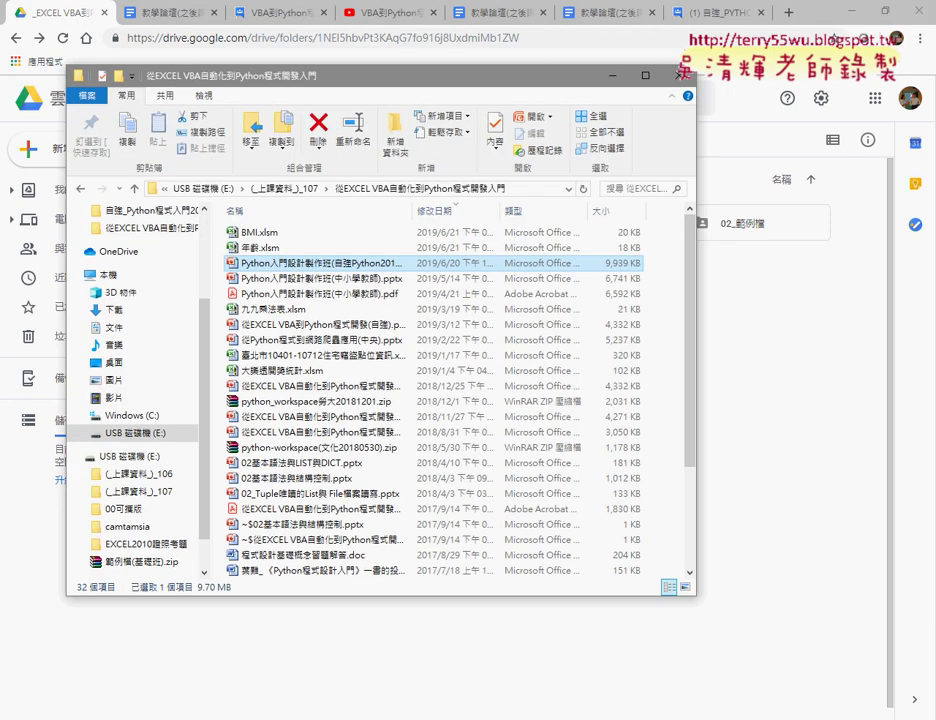
key("alt+Tab")
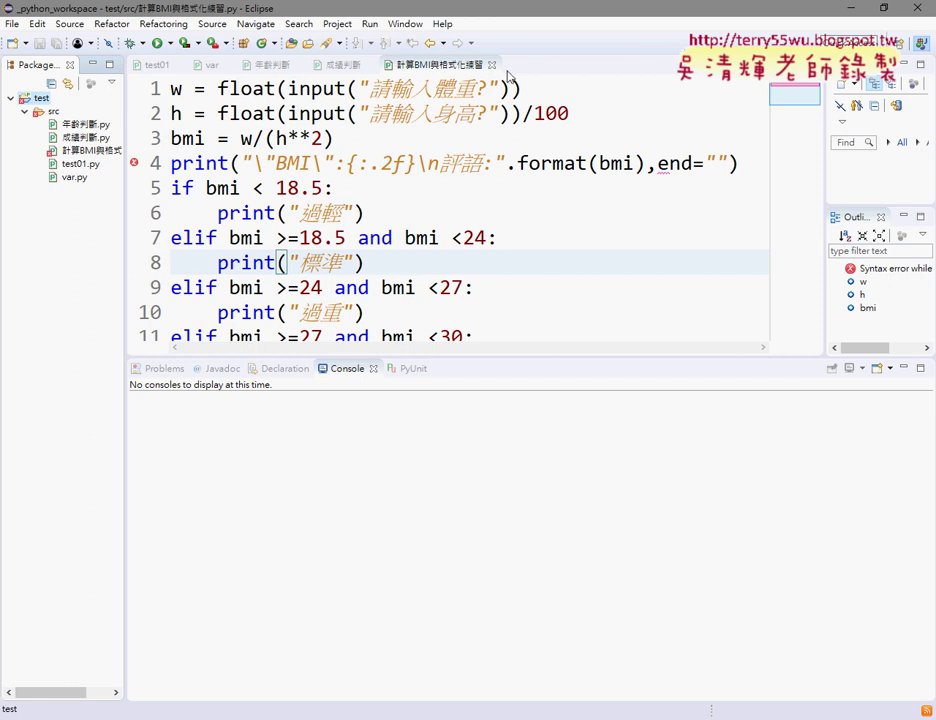
left_click(460, 65)
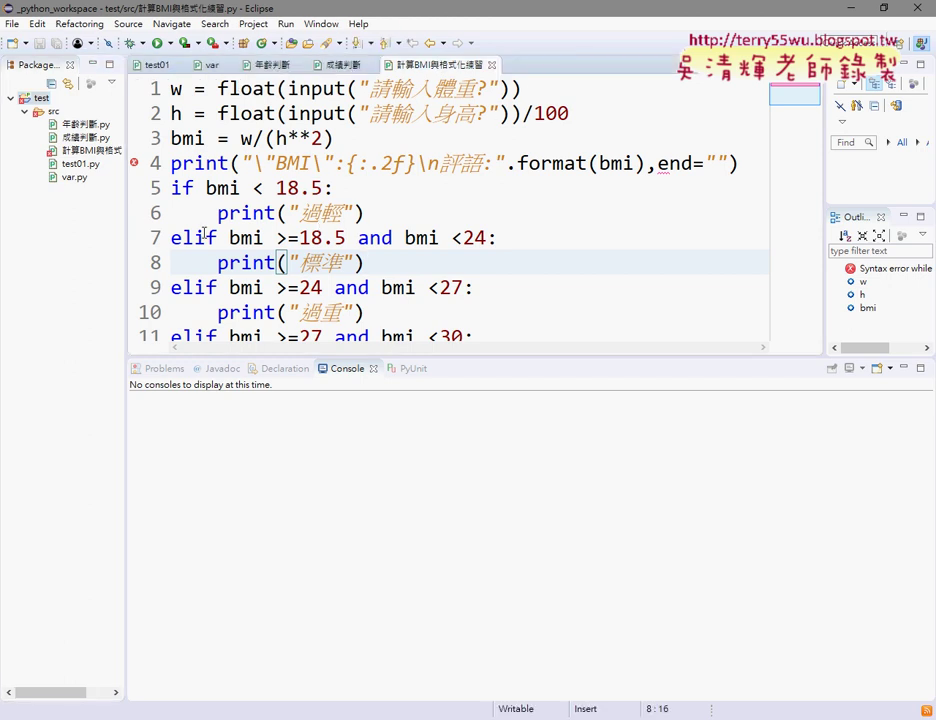
left_click(851, 8)
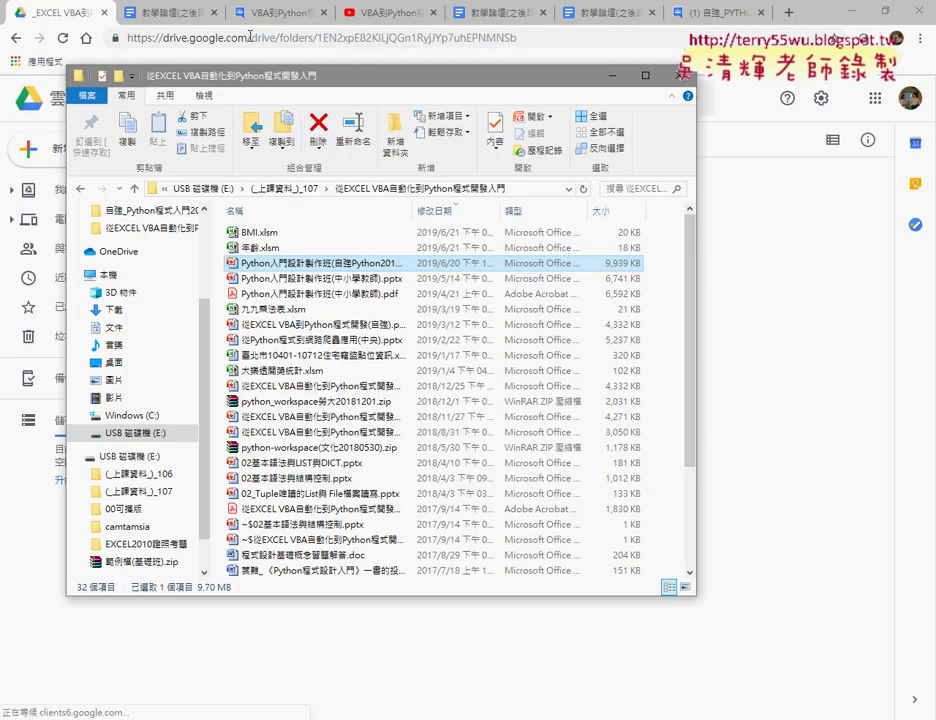
left_click(160, 12)
left_click(62, 13)
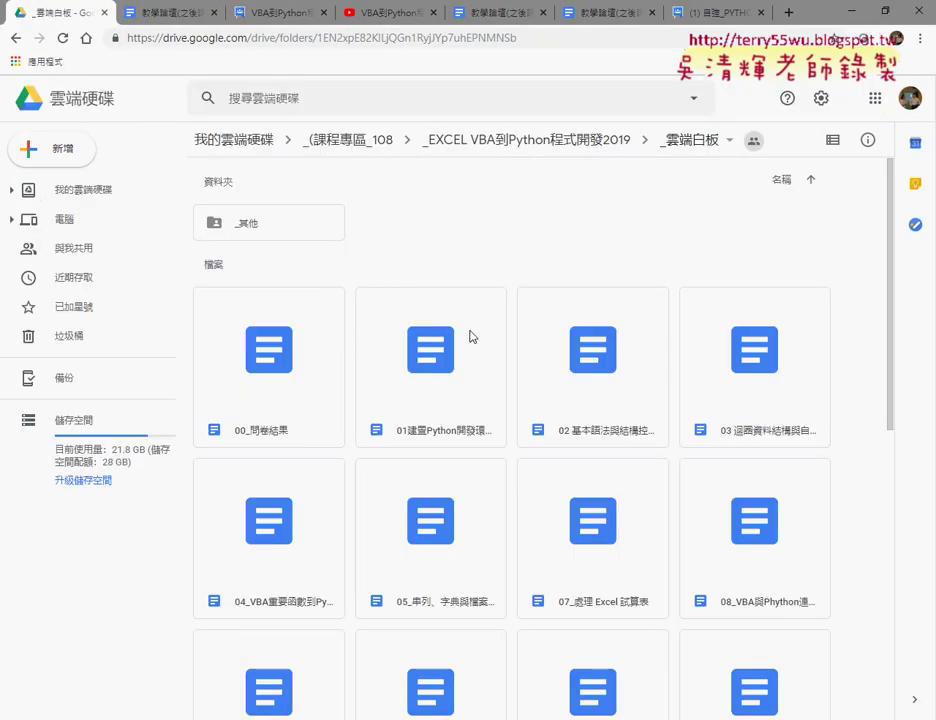
Step: Scroll the _雲端白板 file grid past lessons 01 and 02, then open the 03 迴圈資料結構與自訂函數 handout
scroll(672, 319, "down", 1)
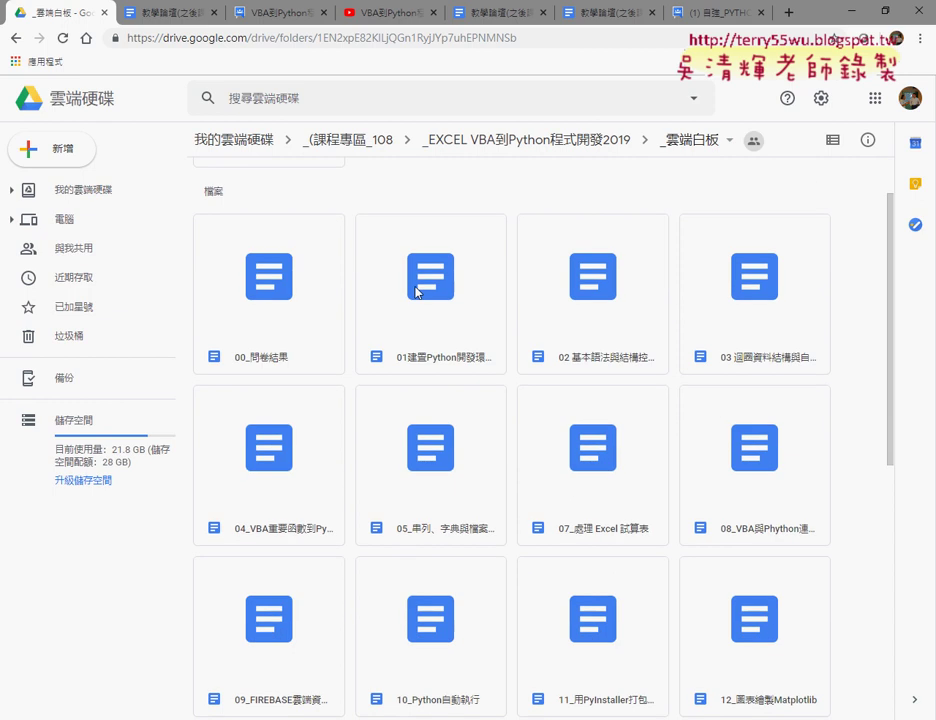
left_click(415, 294)
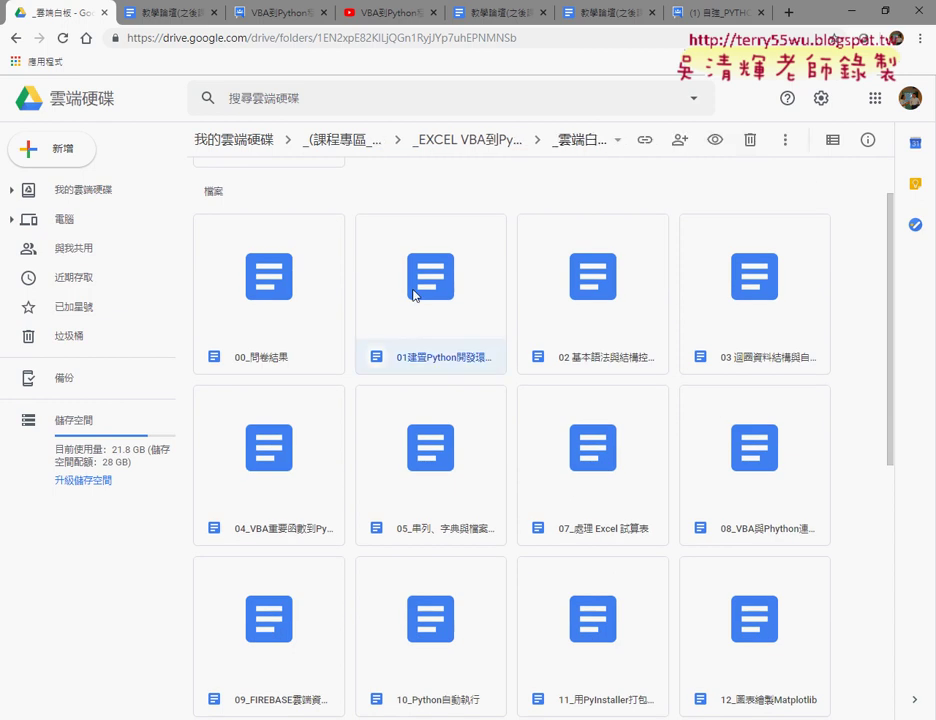
left_click(603, 350)
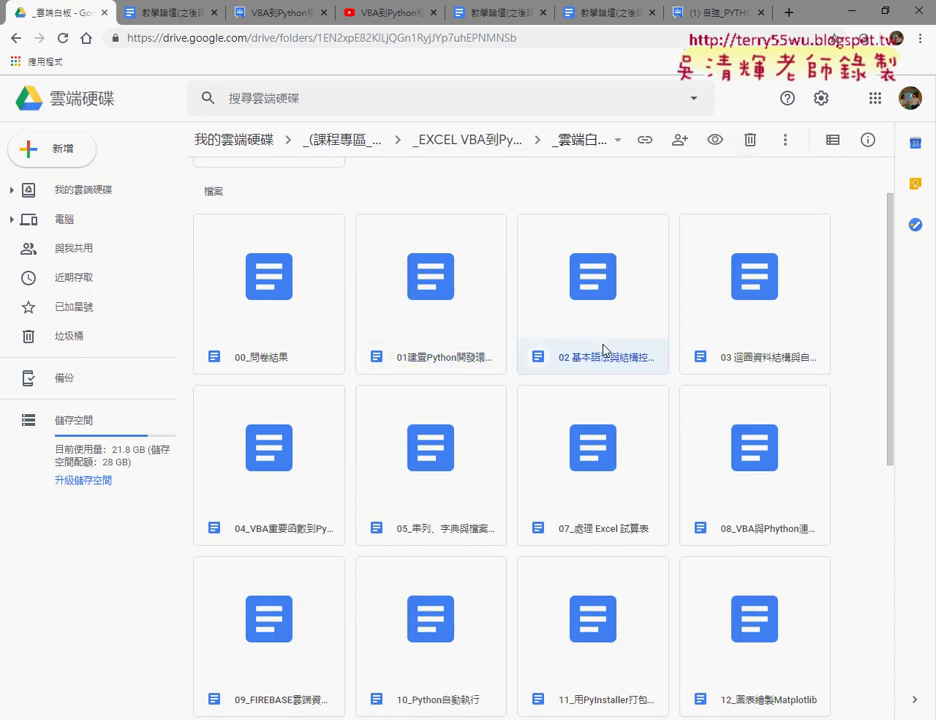
left_click(789, 360)
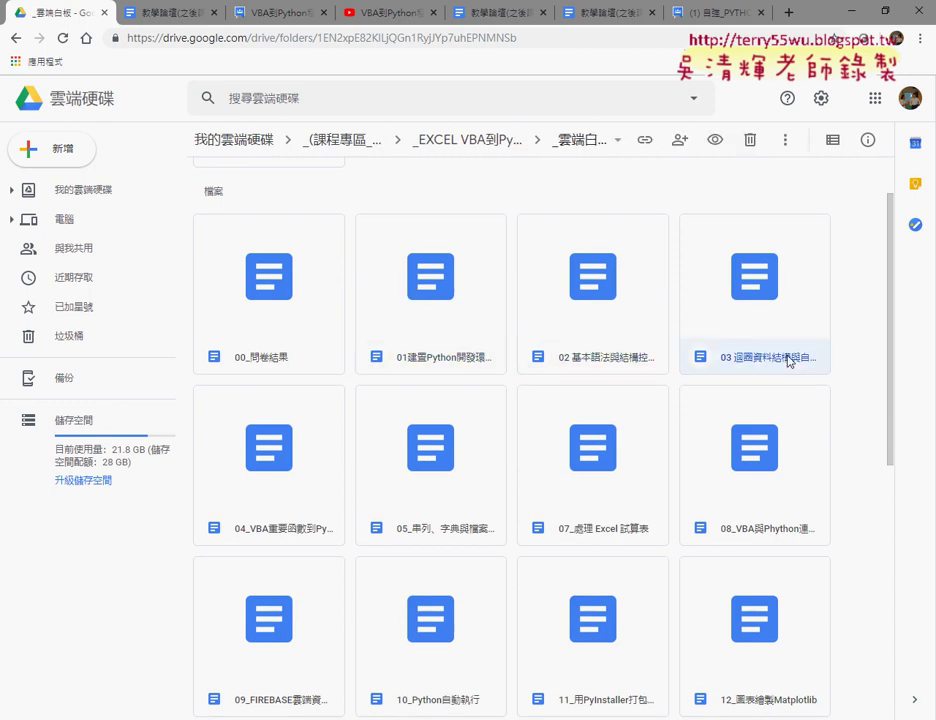
double_click(789, 360)
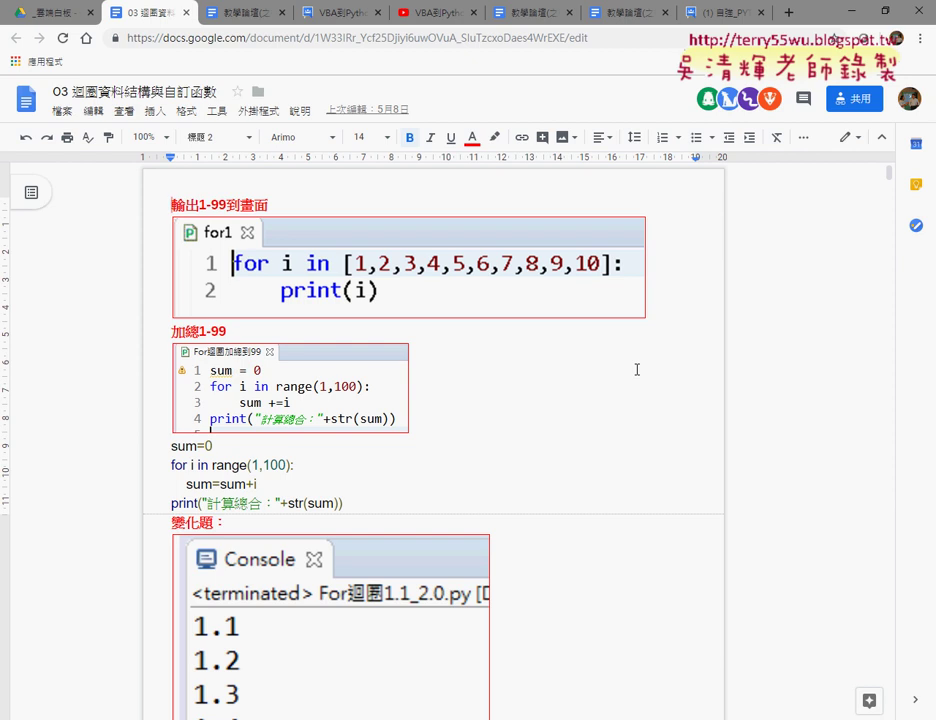
Step: Highlight the heading '輸出1-99到畫面' in the loop-structures handout
mouse_move(171, 204)
left_mouse_down()
mouse_move(260, 197)
mouse_move(231, 205)
left_mouse_up()
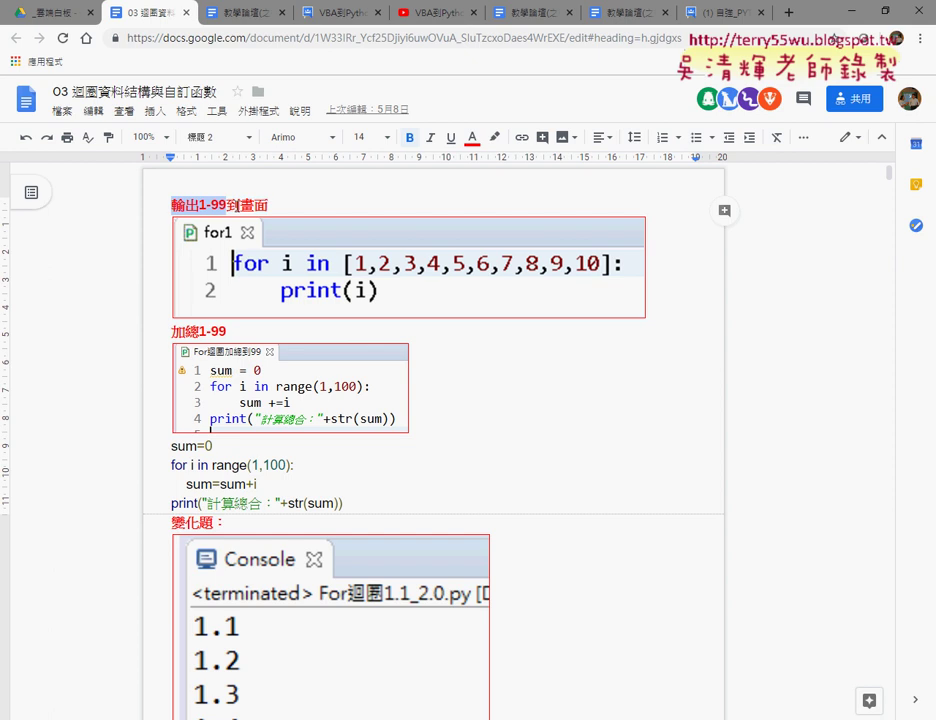